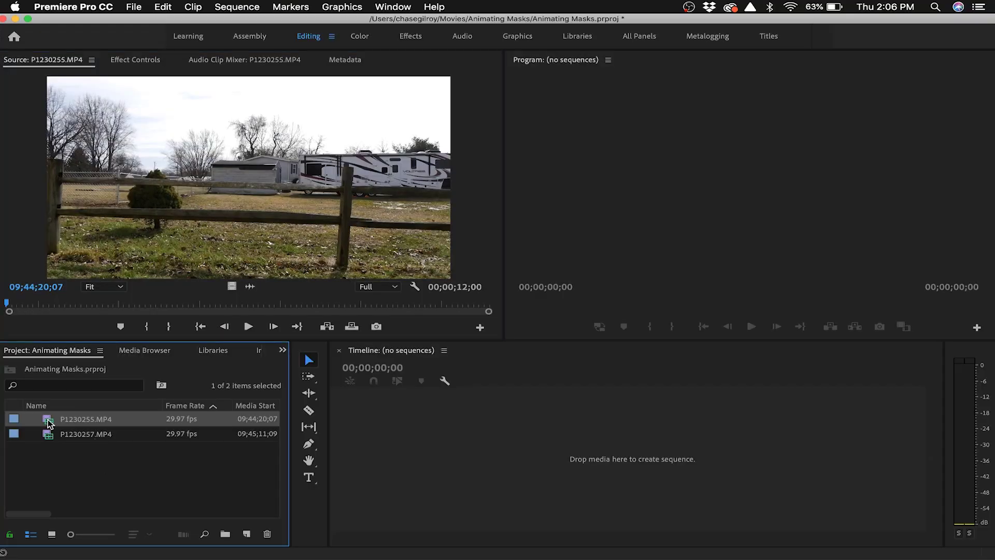
Step: Mark a 00;00;02;09 range of P1230255.MP4 where the tree passes and drop it into a new sequence
drag(140, 305, 364, 304)
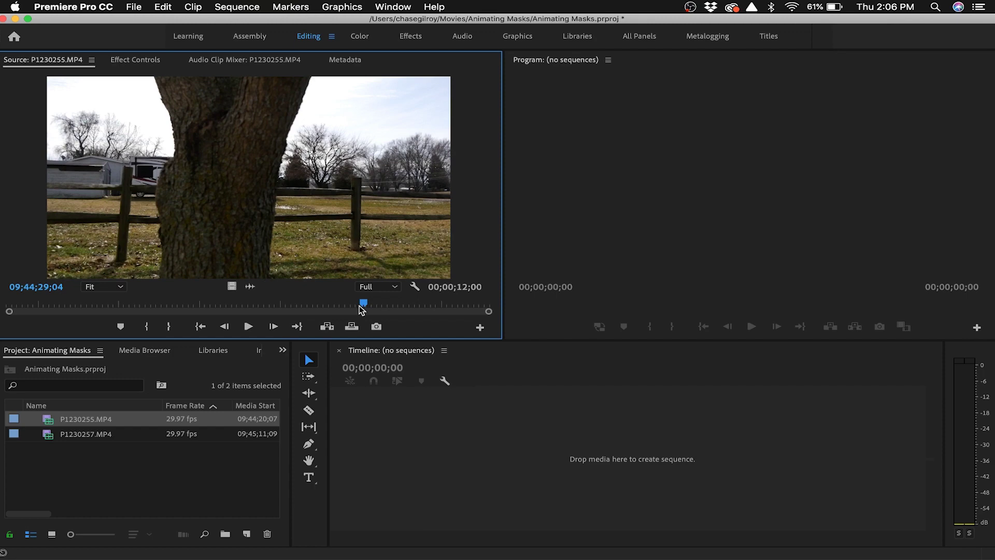
drag(366, 305, 414, 303)
key(i)
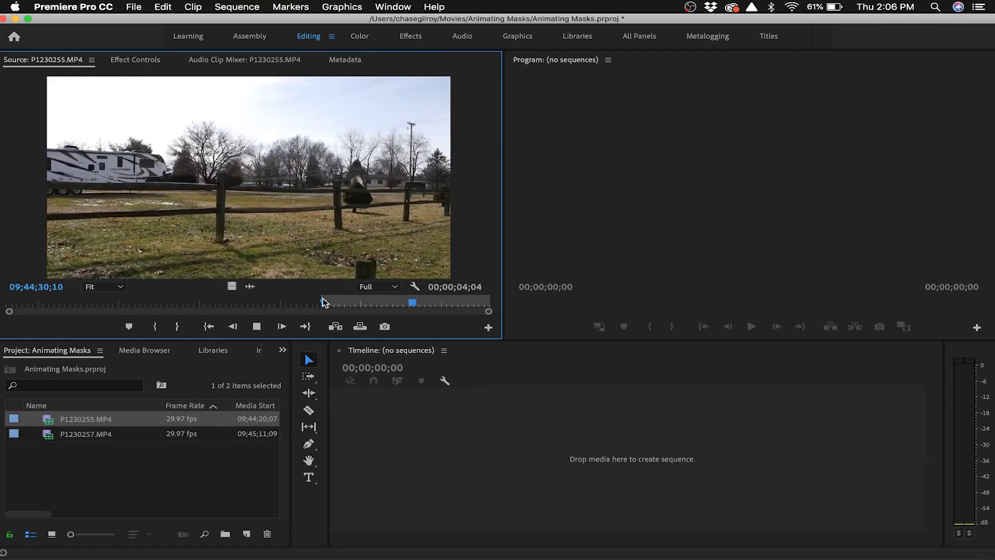
key(o)
drag(425, 474, 426, 474)
Step: Set an Out point on P1230257.MP4 and add the trimmed shirt clip after the tree clip
double_click(85, 449)
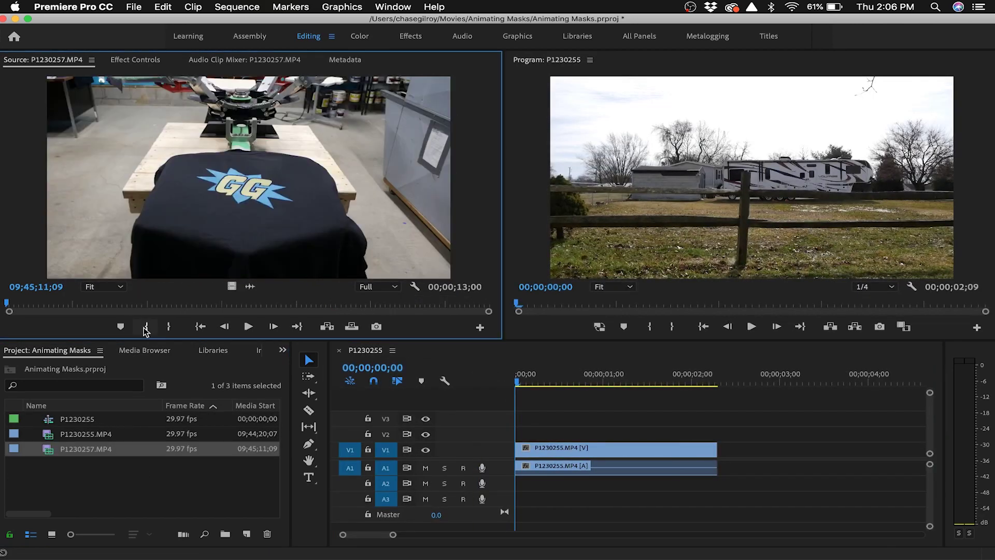
drag(275, 306, 297, 308)
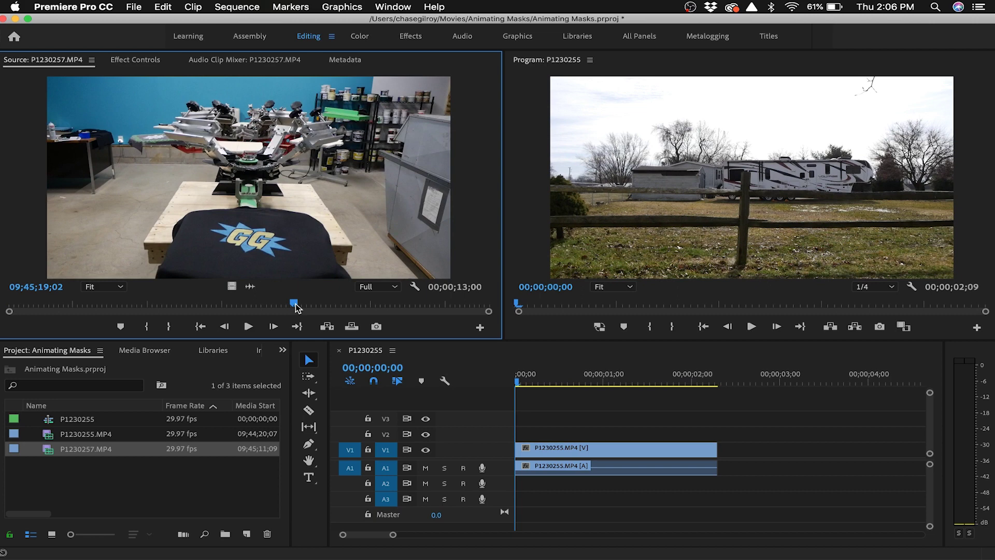
key(space)
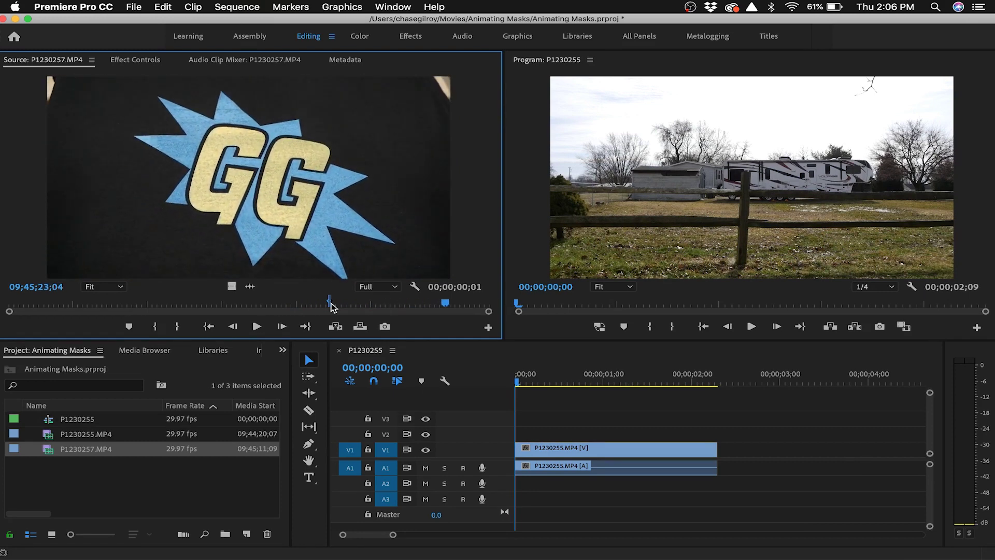
key(o)
drag(331, 306, 679, 451)
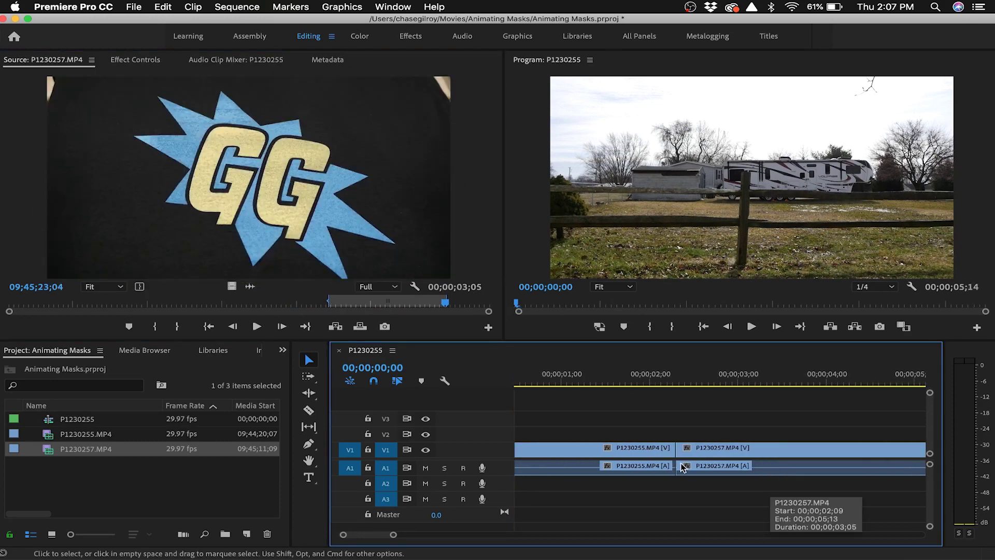
Step: Widen the Timeline panel and scrub the sequence past the cut
drag(329, 396, 259, 396)
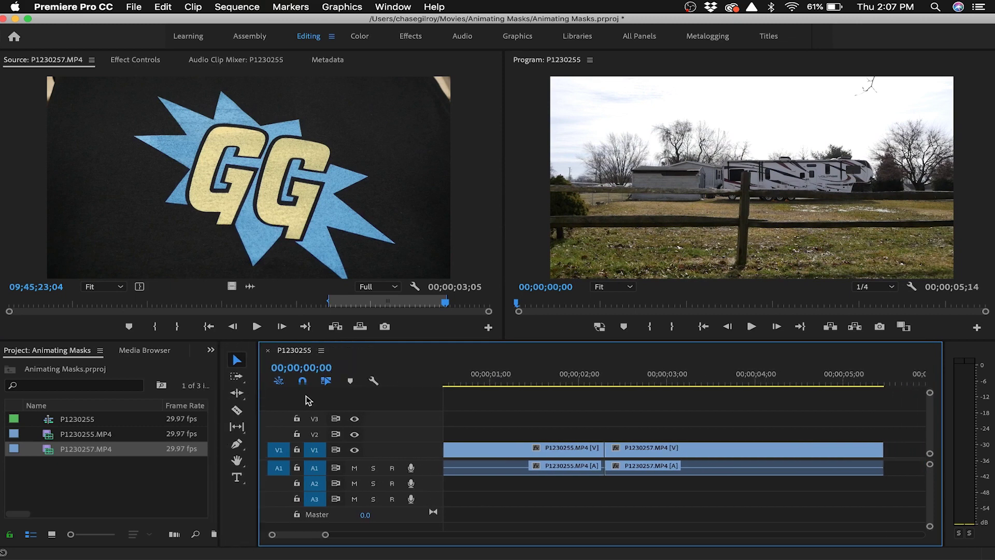
click(466, 386)
drag(469, 387, 573, 404)
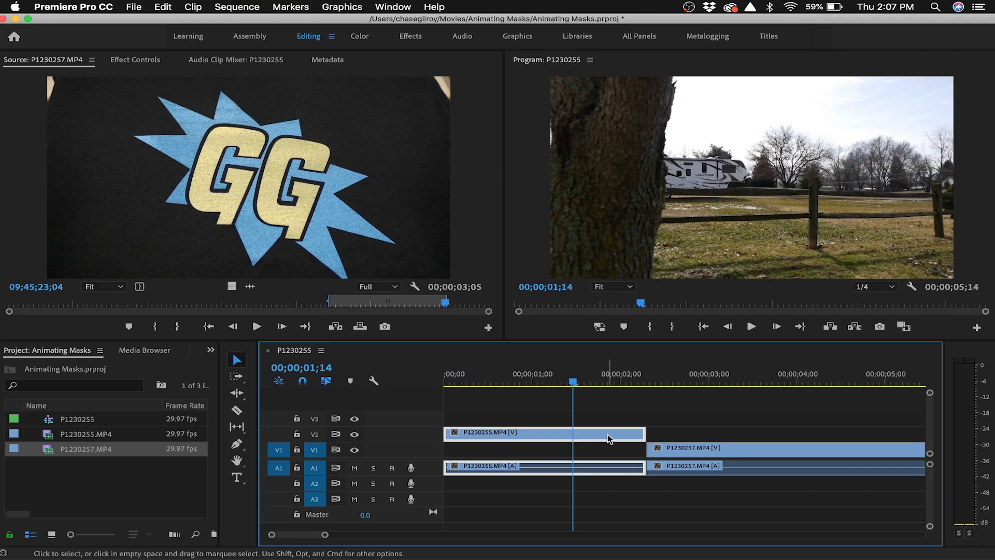
Step: Move the shirt clip's audio to A2 and slide the clip to start at 00;00;00;15 under the tree clip
drag(745, 447, 705, 460)
drag(573, 386, 489, 390)
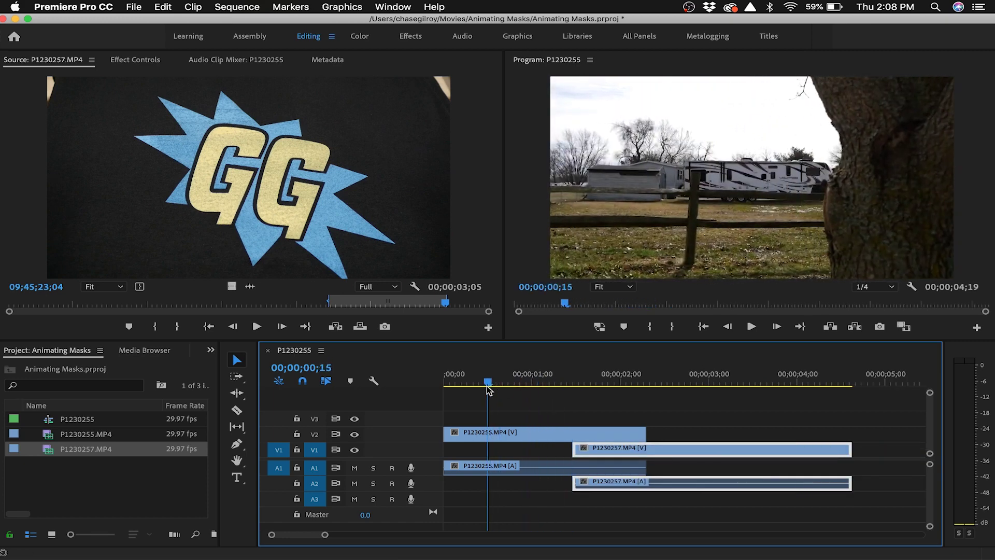
drag(688, 450, 604, 449)
drag(493, 387, 530, 388)
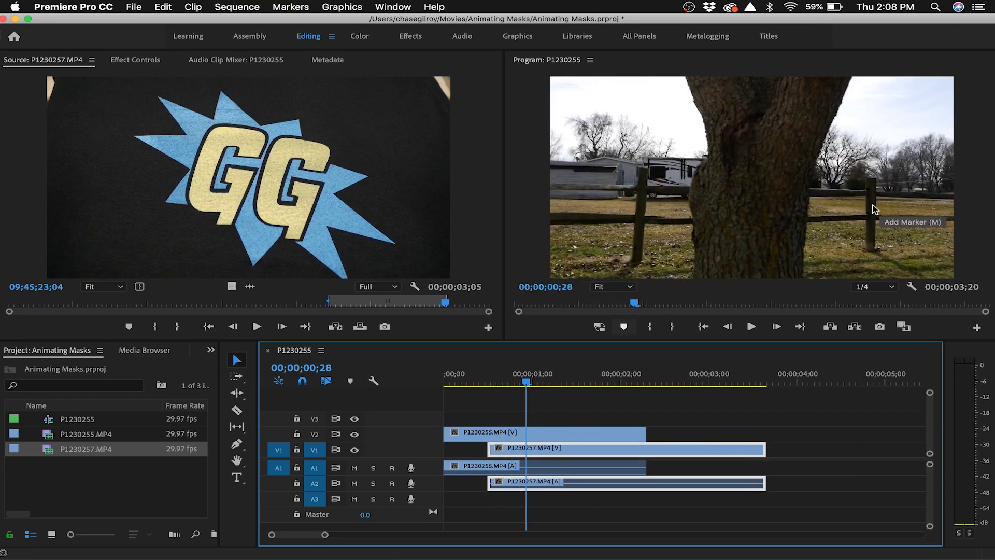
drag(530, 389, 505, 394)
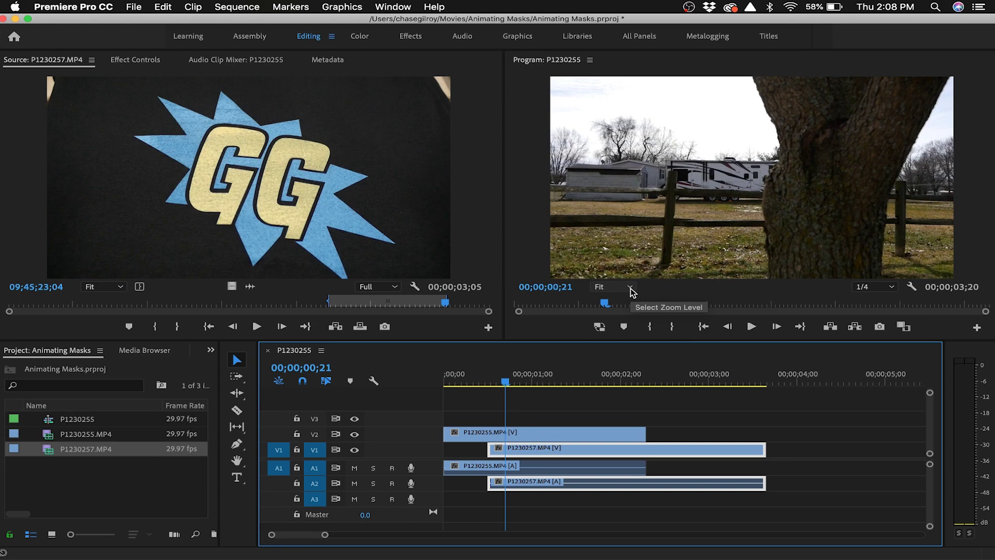
Step: Zoom the Program monitor to 50% and show the V2 tree clip's Effect Controls
click(630, 288)
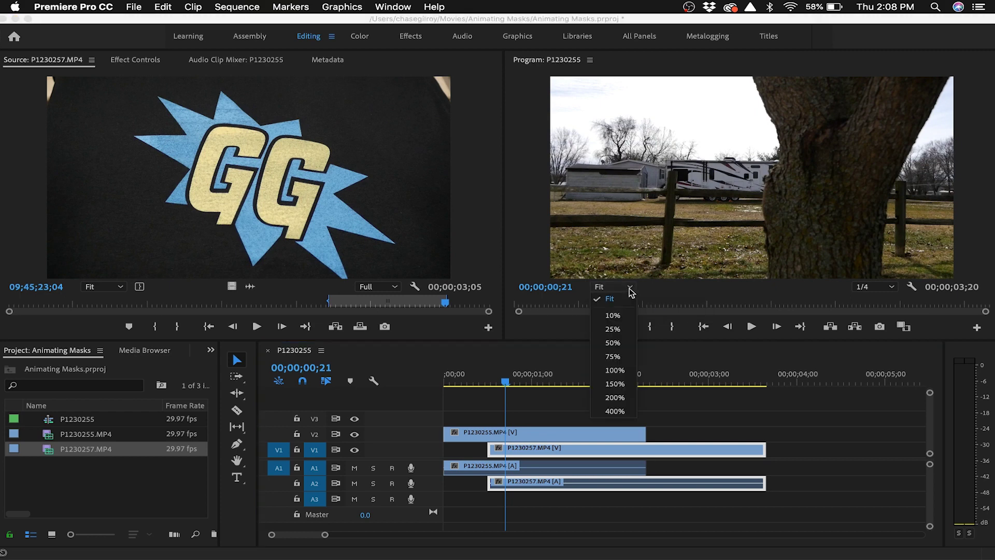
click(629, 314)
click(629, 287)
click(629, 330)
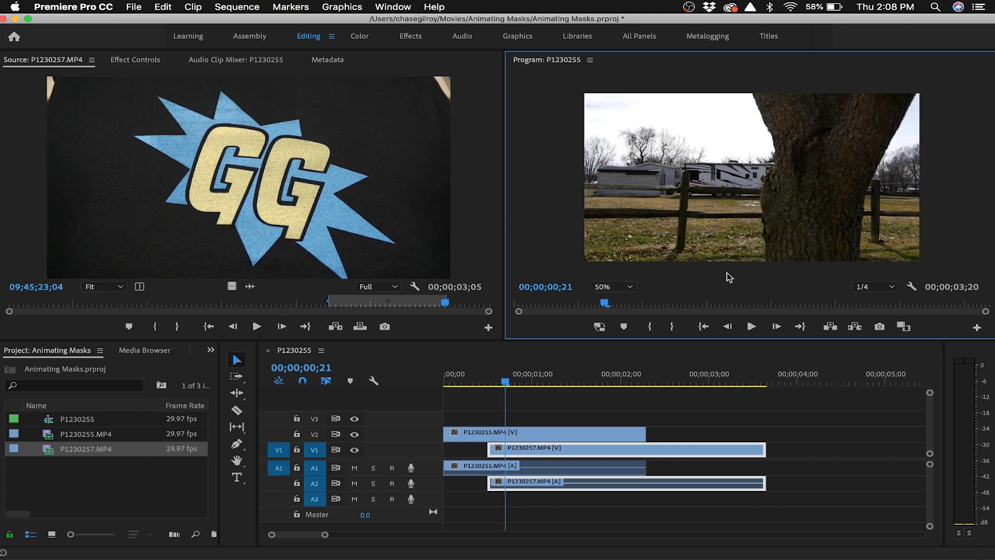
click(534, 434)
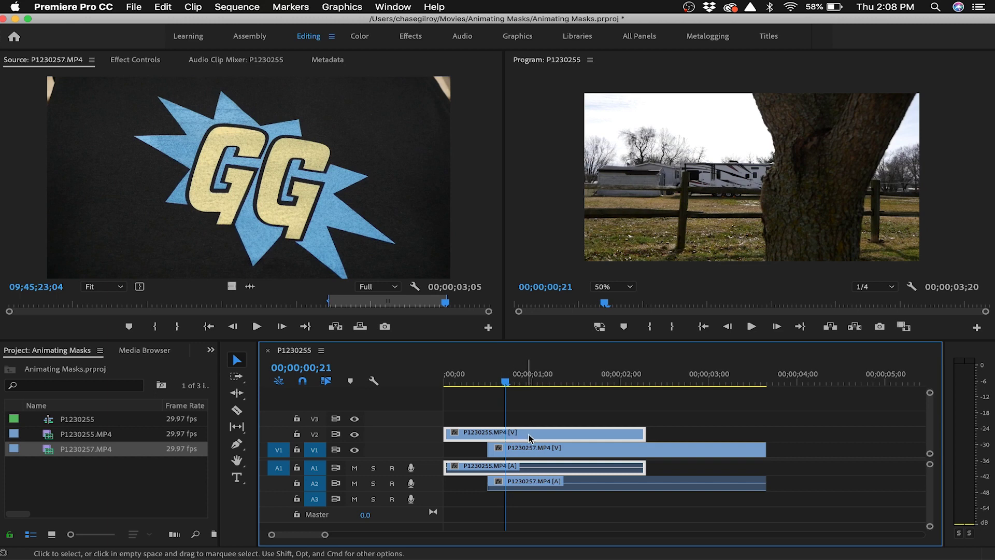
click(143, 63)
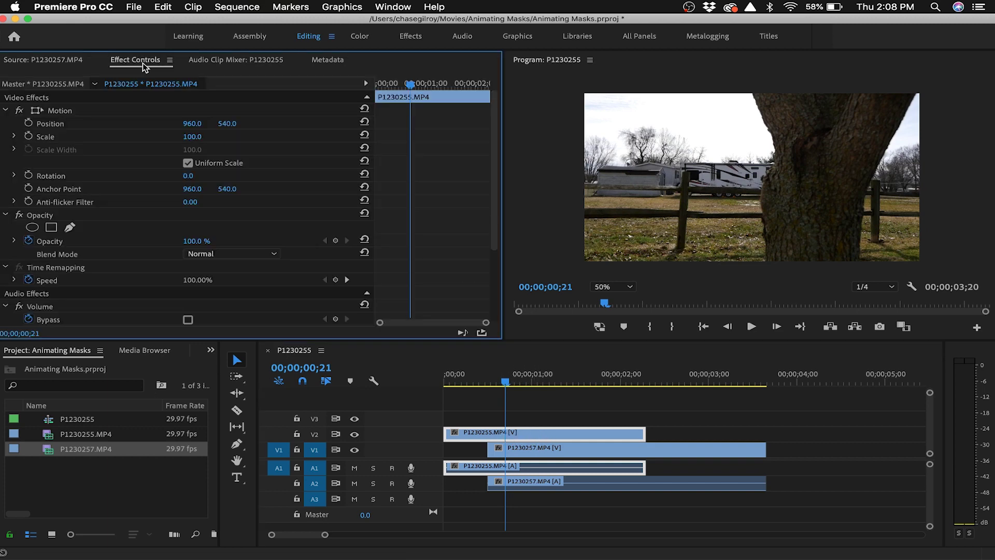
scroll(147, 219, down, 2)
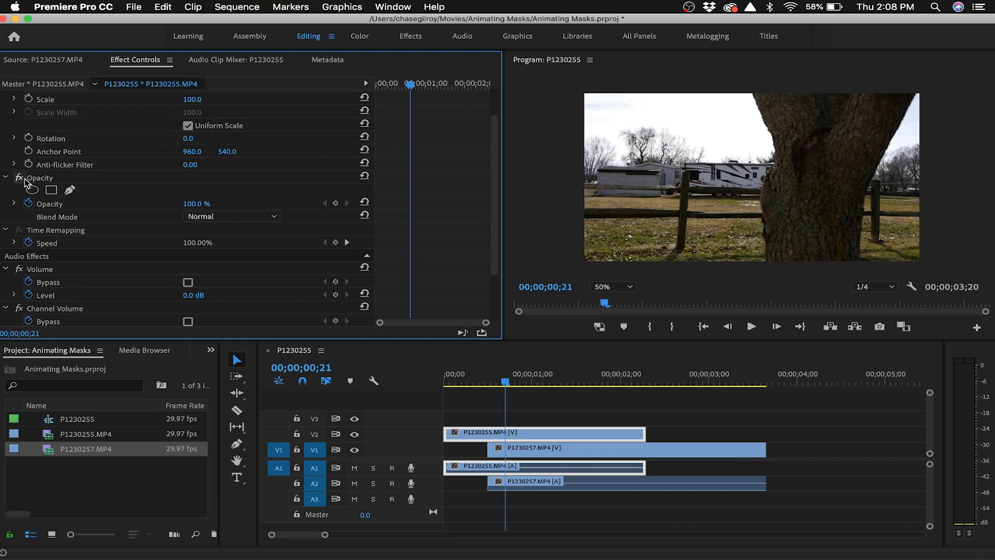
Step: Draw a closed Pen mask from the trunk's right edge around the frame's right side
click(69, 190)
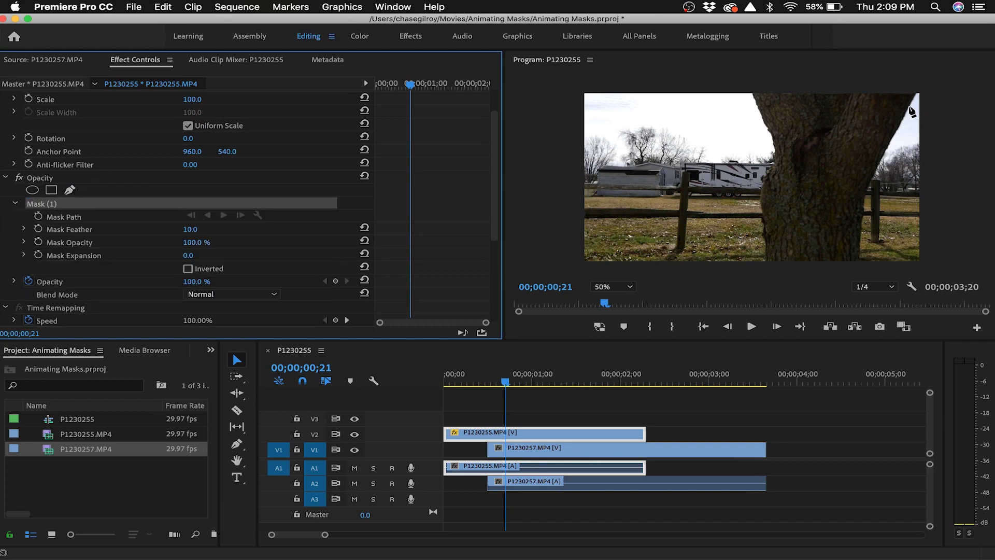
click(918, 90)
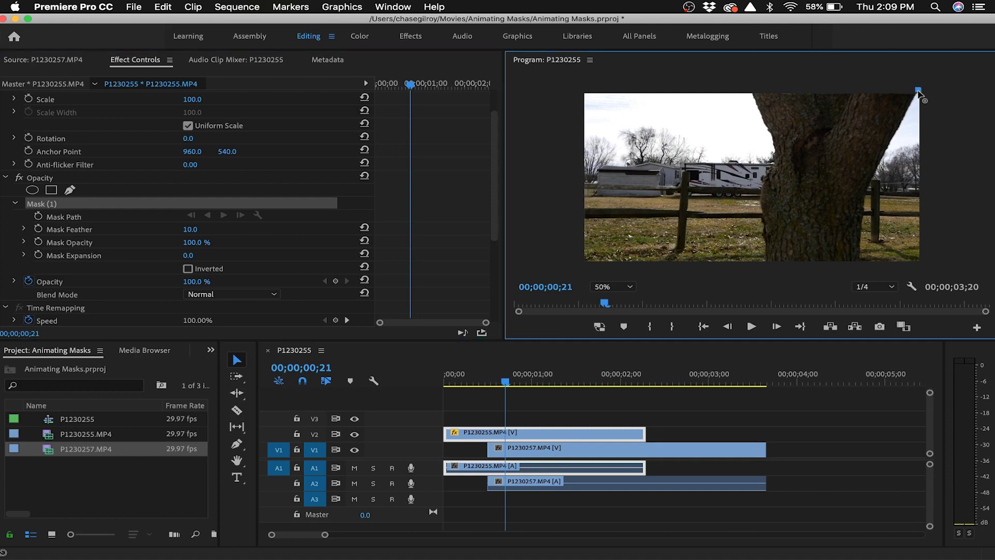
click(881, 160)
drag(866, 196, 863, 208)
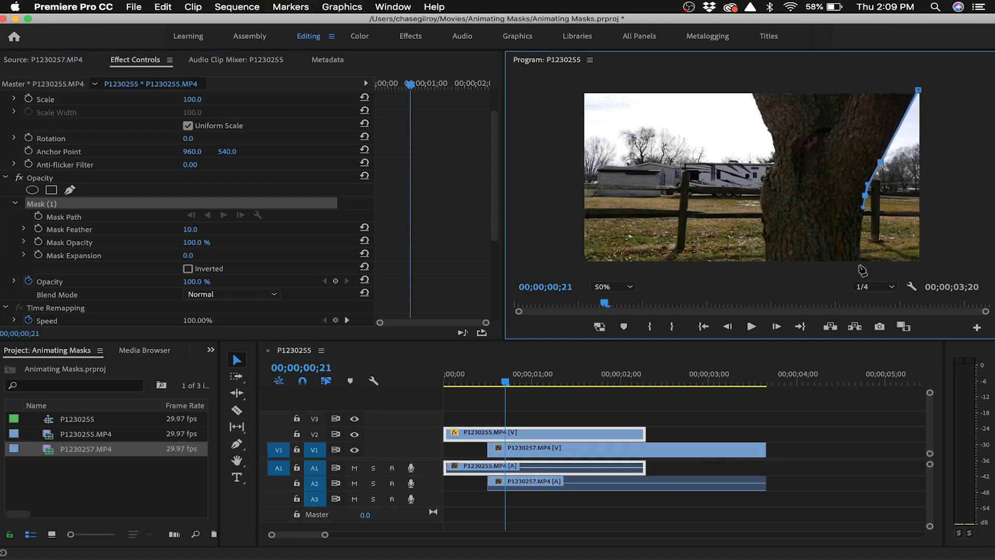
click(859, 265)
click(936, 265)
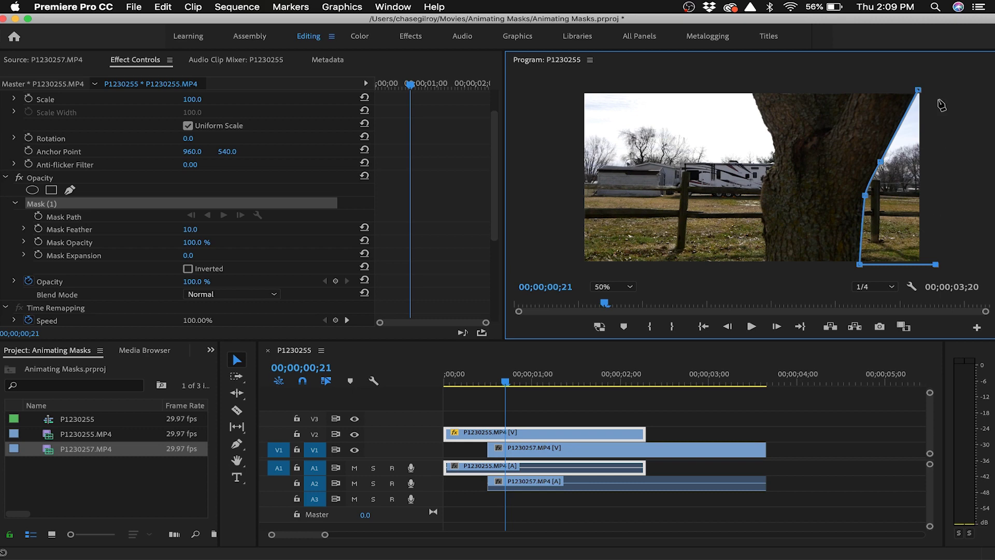
click(945, 89)
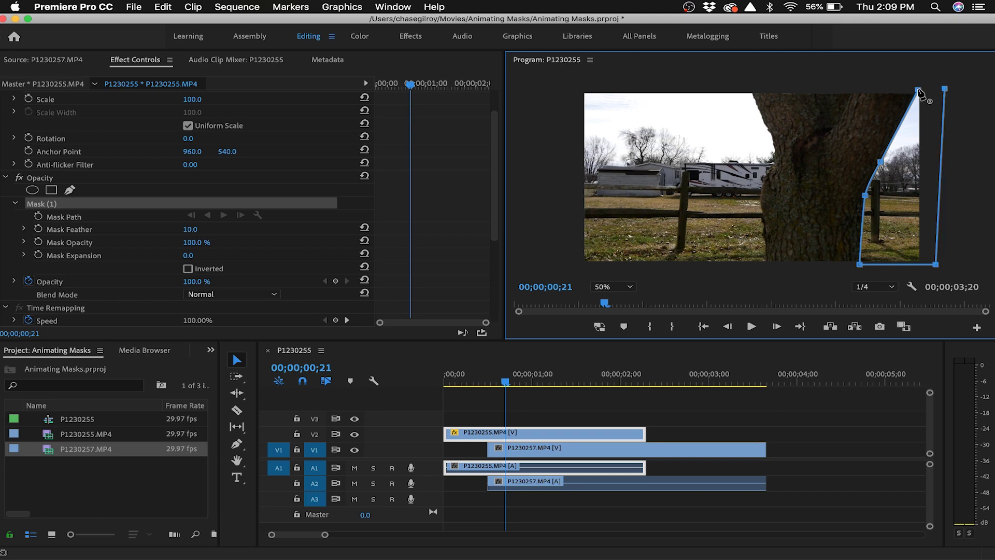
click(919, 90)
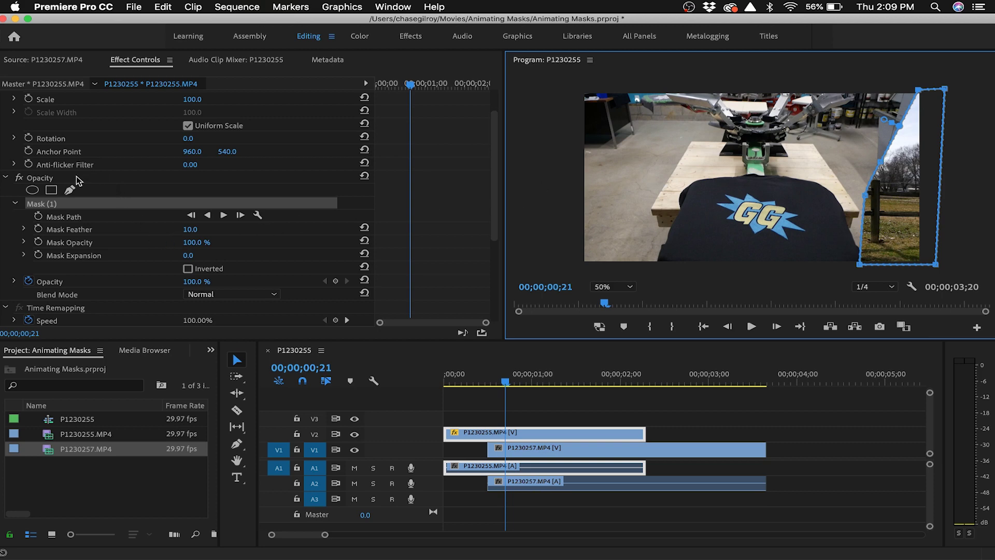
Step: Invert Mask (1) and set a Mask Path keyframe at 00;00;00;21
click(187, 269)
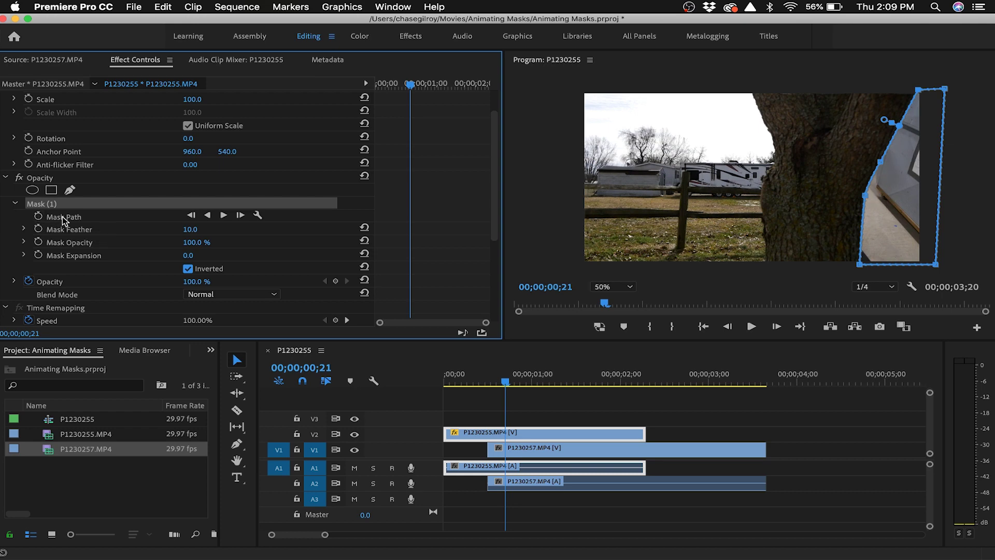
click(38, 216)
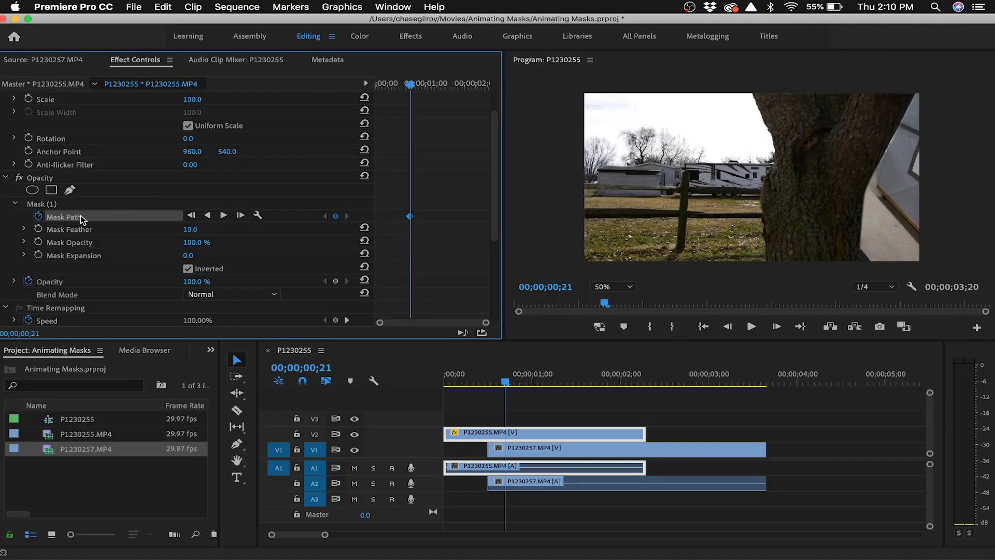
Step: Step forward frame by frame, reshaping Mask (1) to follow the trunk's edge
click(81, 204)
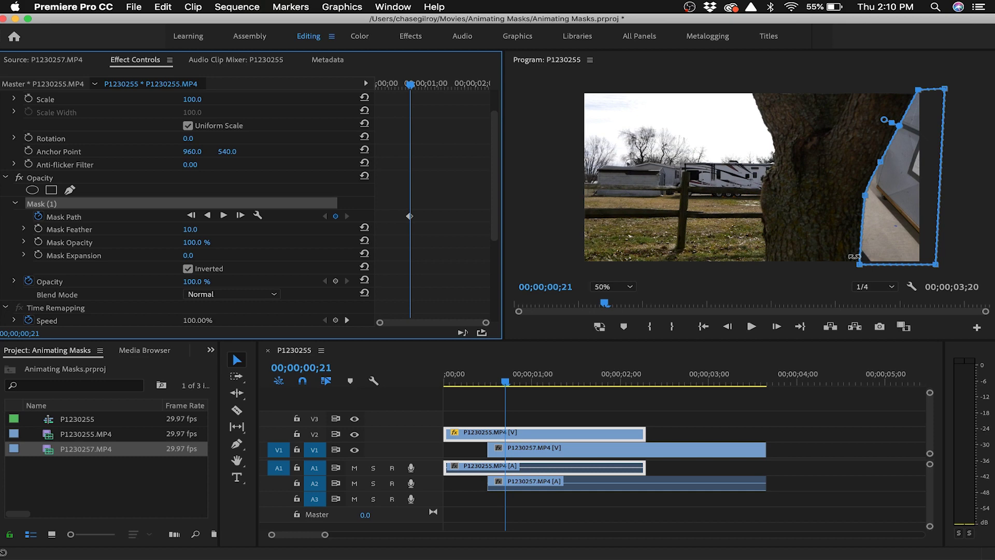
key(Right)
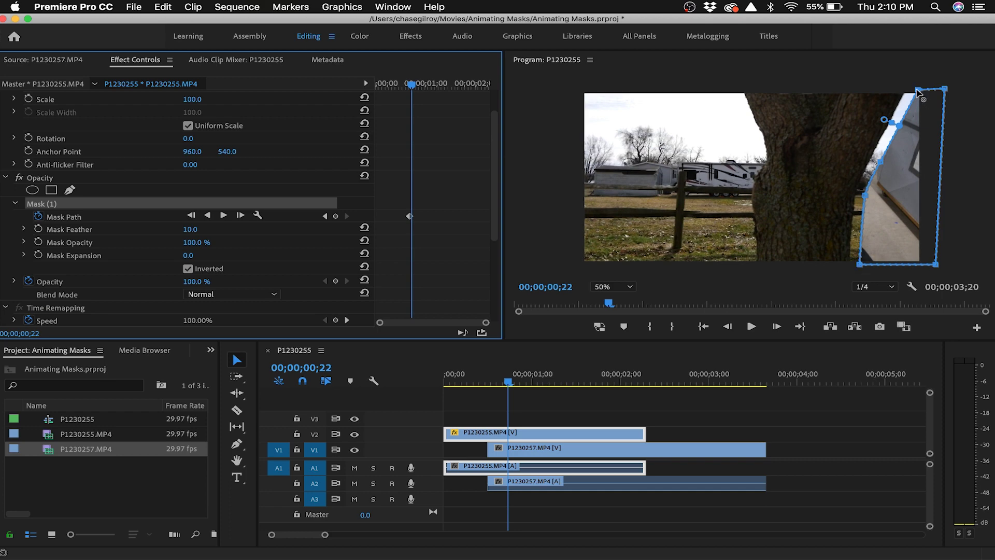
click(917, 92)
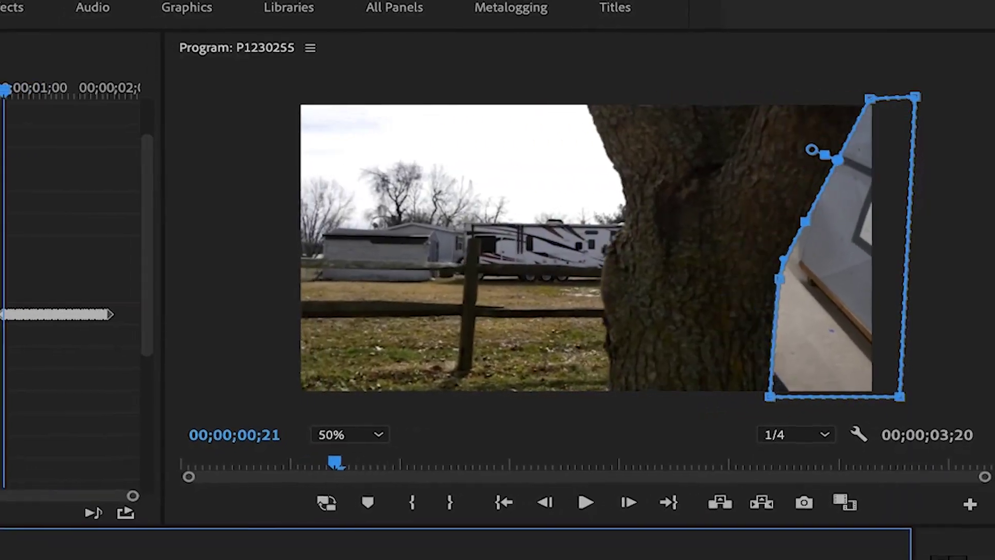
Step: Step back frame by frame to 00;00;00;16, keyframing the mask to track the tree
click(556, 494)
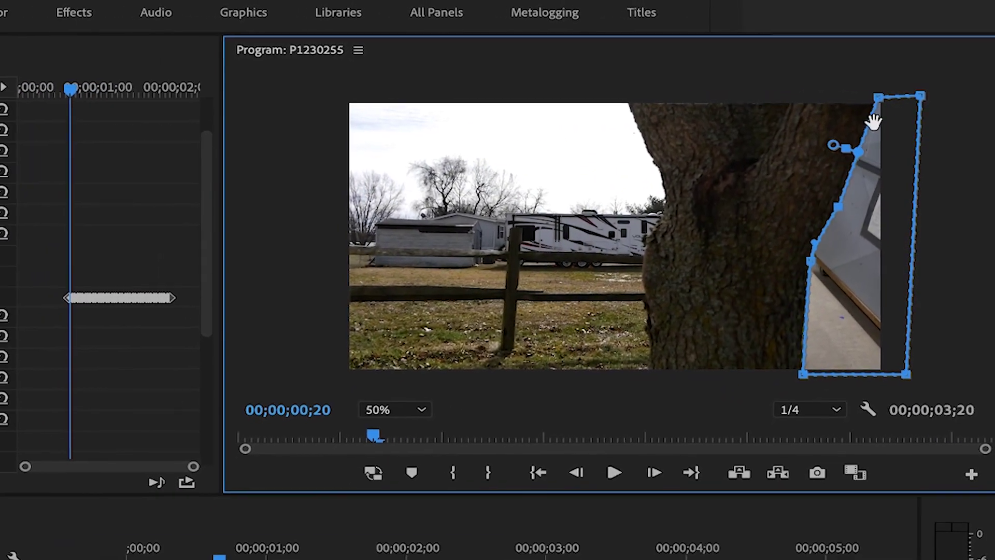
key(Left)
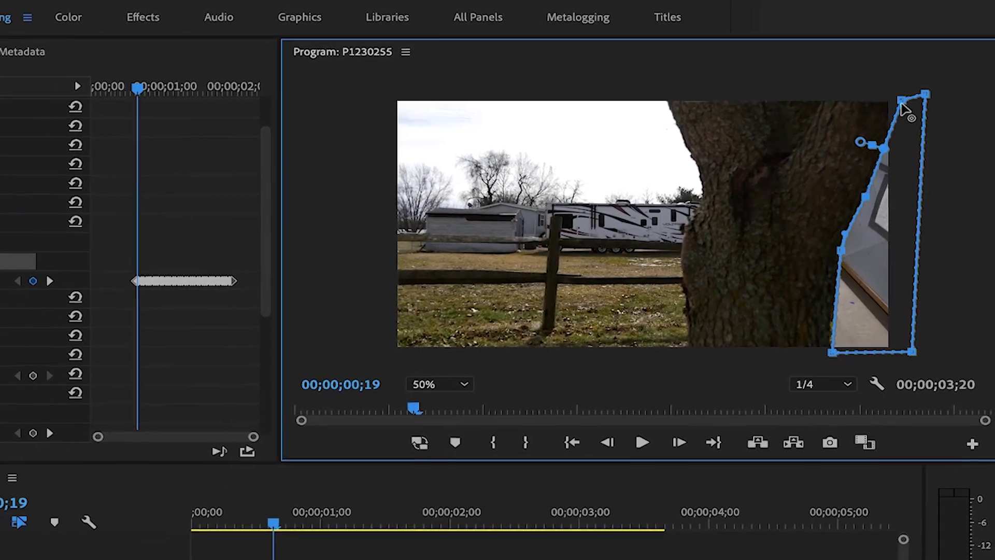
key(Left)
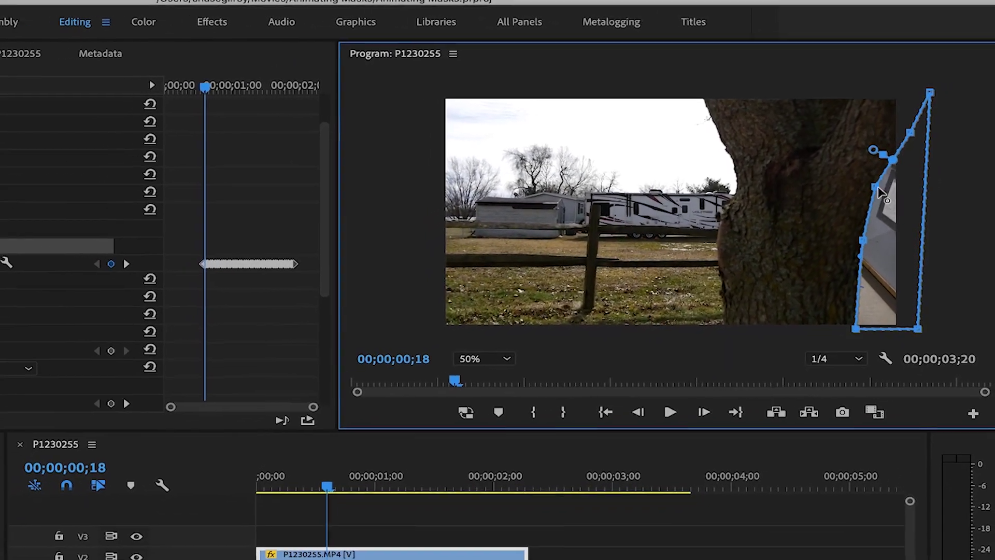
key(Left)
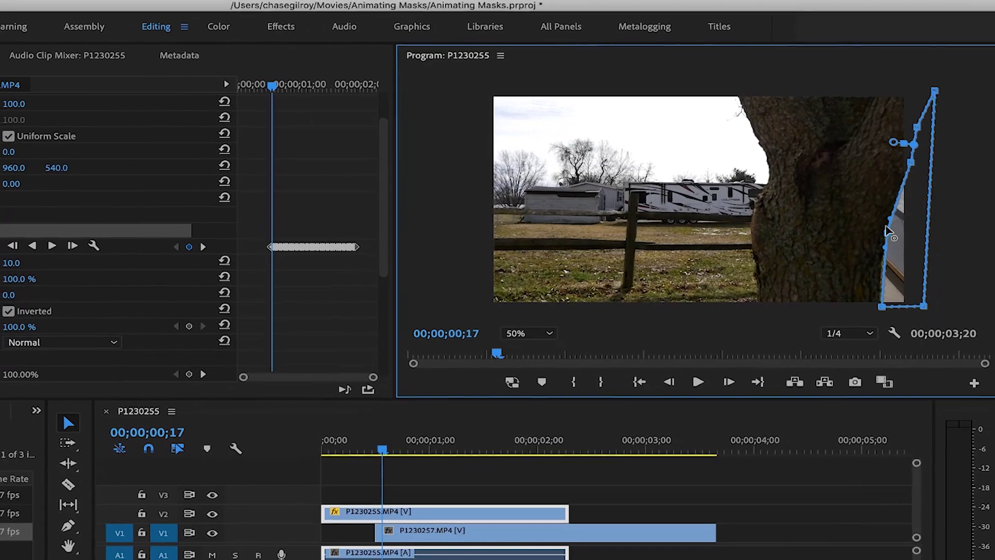
key(Left)
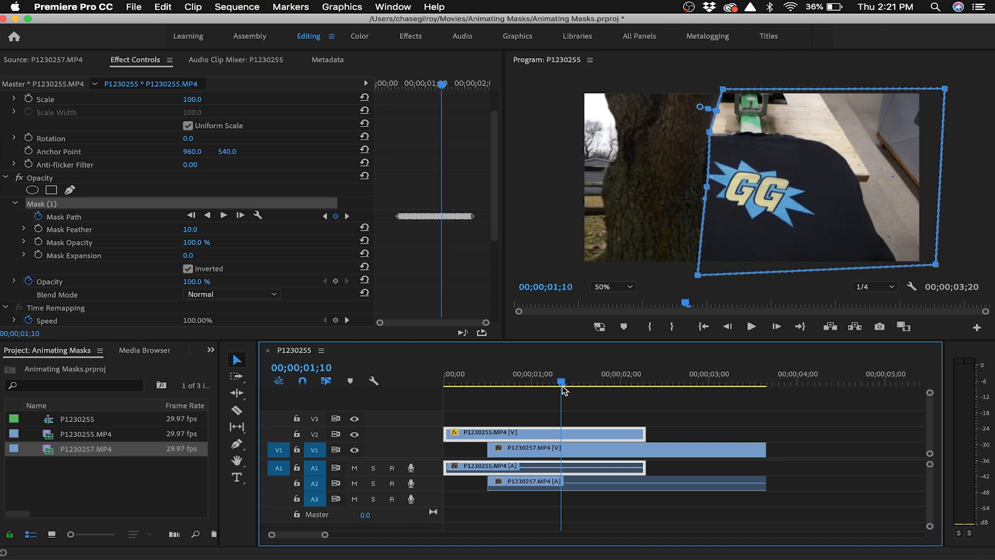
Step: Set Mask Feather to 25 and Mask Expansion to 12, then play back the wipe
click(190, 230)
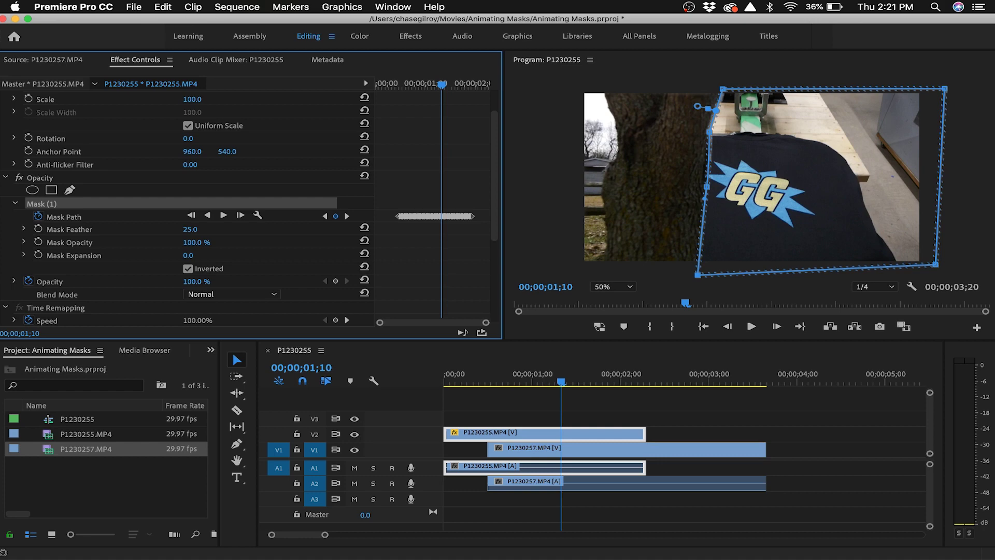
drag(188, 255, 189, 256)
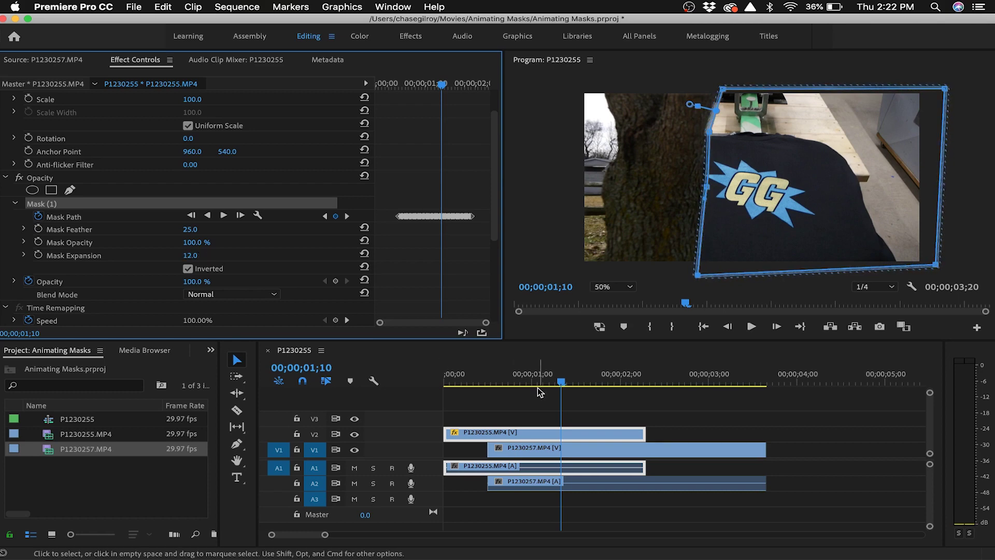
key(j)
key(l)
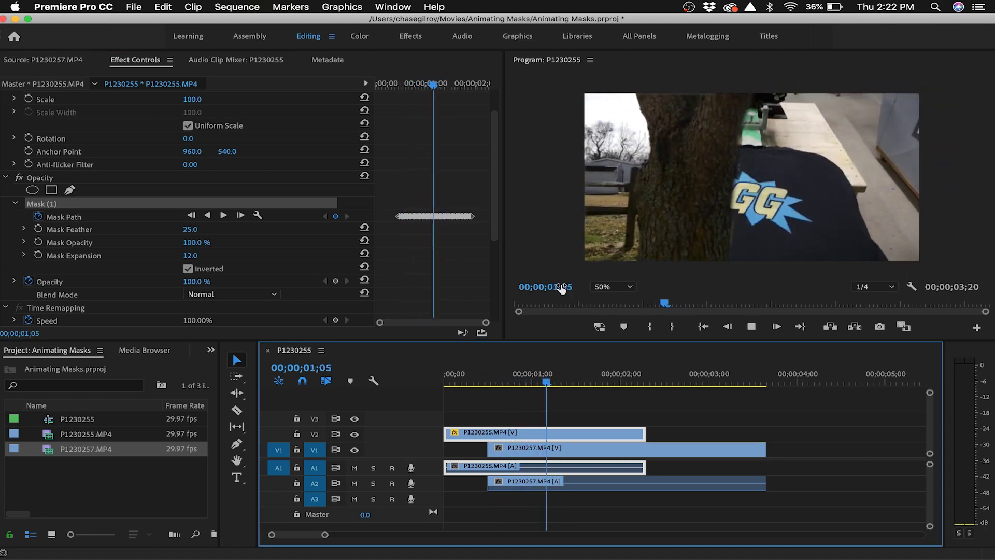